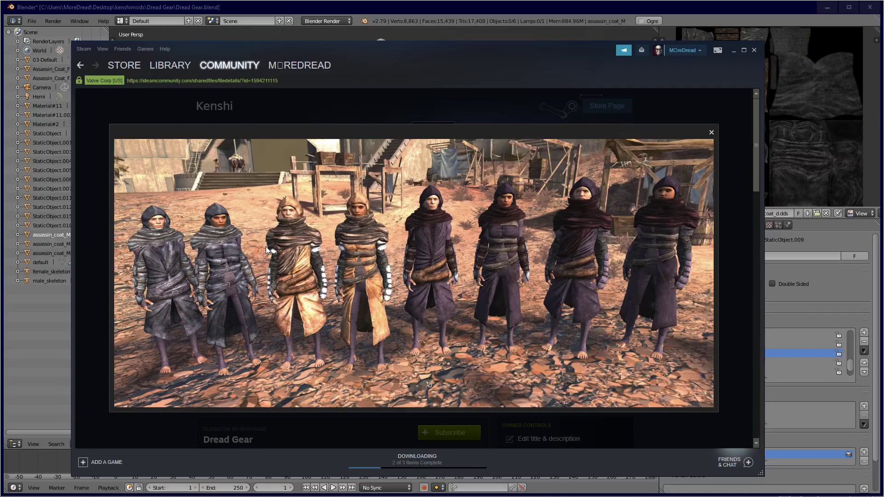
# Step: Switch to Blender and select the assembled character's coat mesh, viewing the outfit from the front
pyautogui.click(312, 11)
pyautogui.moveTo(401, 264); pyautogui.dragTo(379, 280, button='middle')
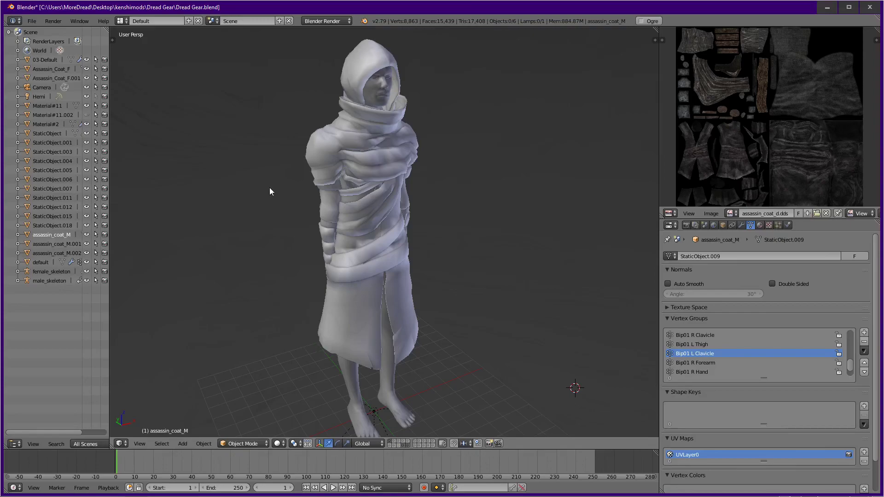
pyautogui.rightClick(353, 314)
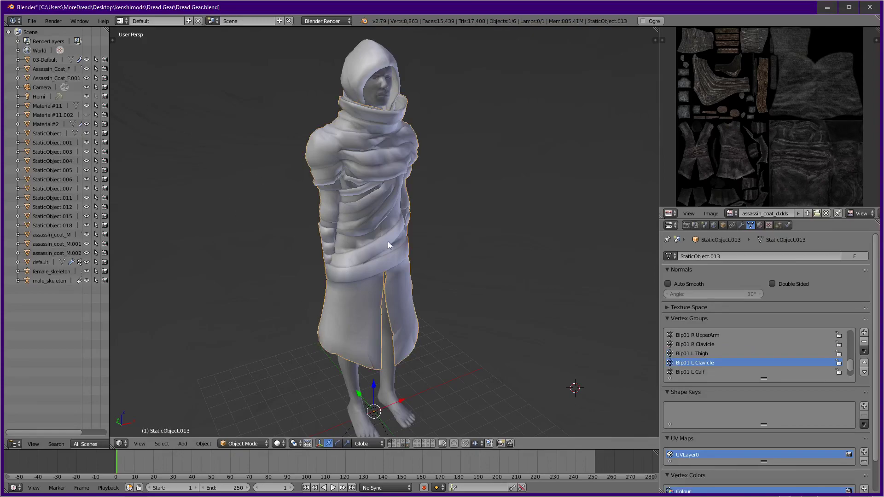
pyautogui.press('g')
pyautogui.rightClick(466, 248)
pyautogui.moveTo(398, 267); pyautogui.dragTo(359, 276, button='middle')
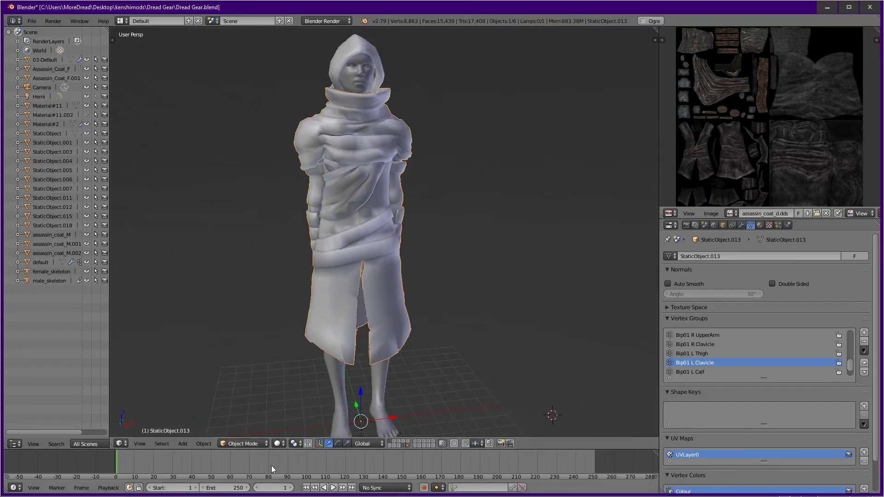
# Step: Show the outfit with textured viewport shading, orbit around it and deselect everything
pyautogui.click(279, 443)
pyautogui.click(296, 402)
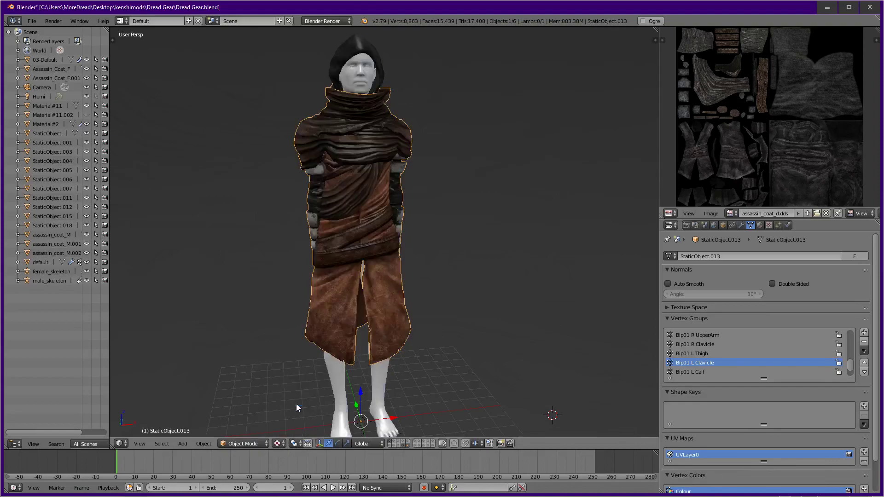
pyautogui.moveTo(428, 236); pyautogui.dragTo(388, 243, button='middle')
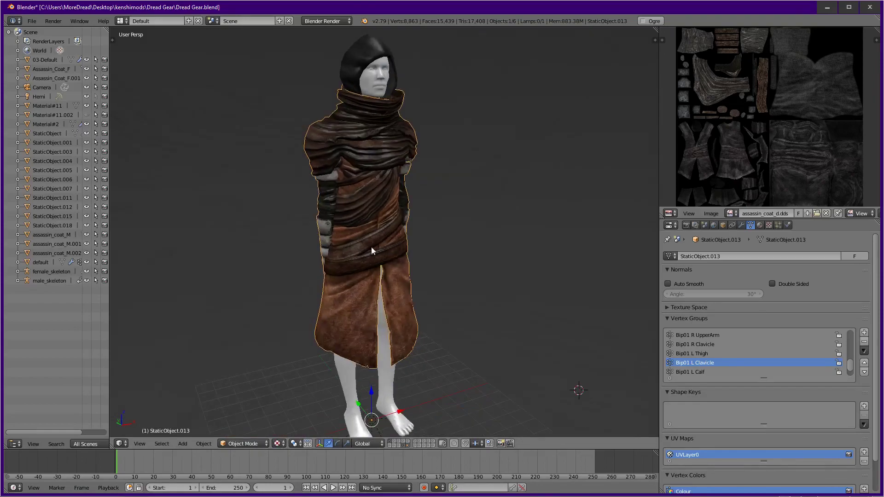
pyautogui.press('a')
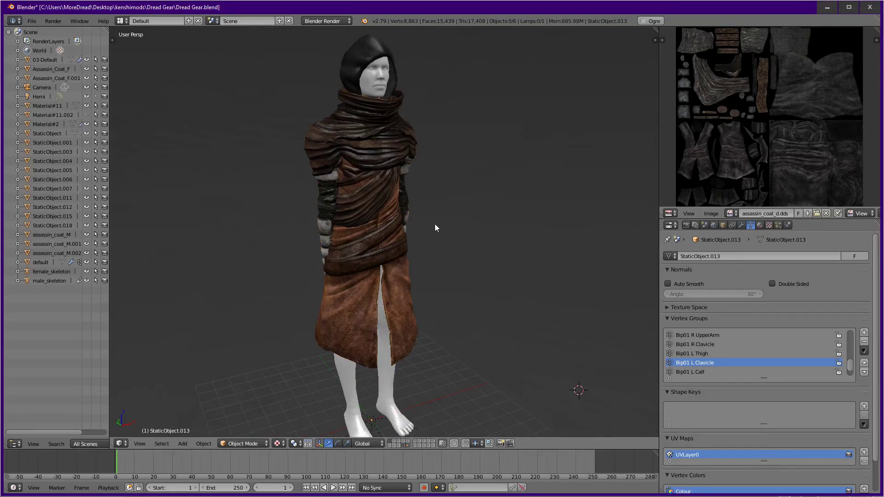
# Step: Change the visible layers to compare the hooded outfit with the other coat variants
pyautogui.keyDown('shift'); pyautogui.click(403, 444); pyautogui.keyUp('shift')
pyautogui.keyDown('shift'); pyautogui.click(400, 445); pyautogui.keyUp('shift')
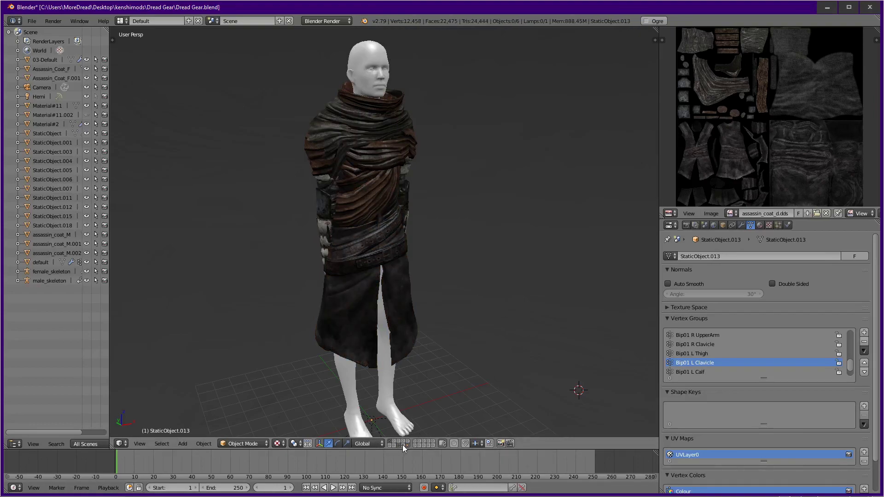
pyautogui.keyDown('shift'); pyautogui.click(406, 445); pyautogui.keyUp('shift')
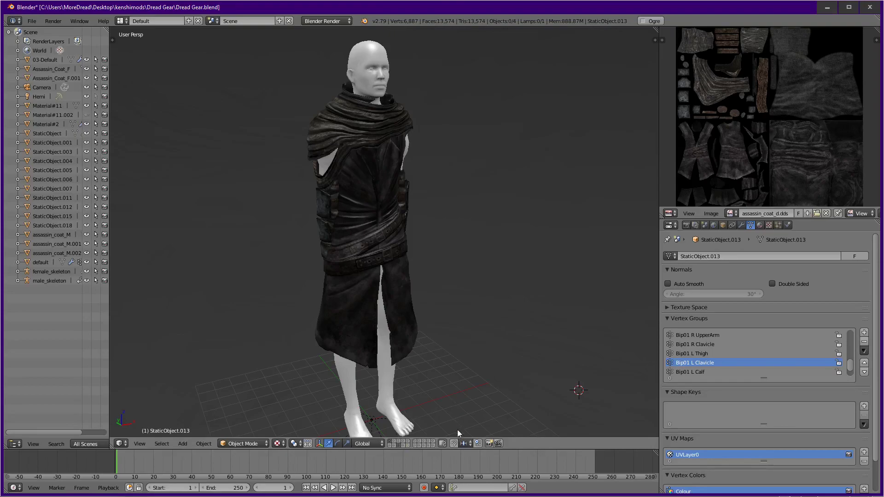
# Step: Start a new Blender file from the default startup scene
pyautogui.click(32, 21)
pyautogui.click(46, 33)
pyautogui.click(32, 21)
pyautogui.click(39, 32)
pyautogui.click(40, 38)
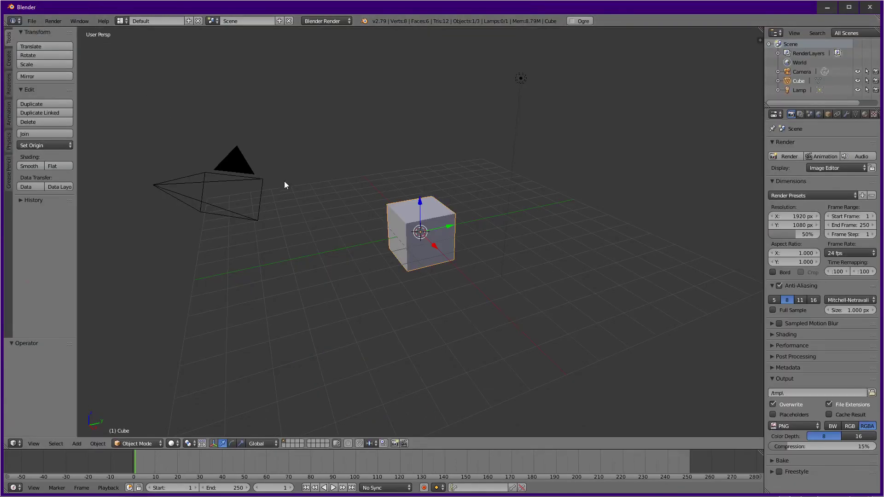
# Step: Delete all default objects, including the cube, camera and lamp, from the new scene
pyautogui.press('a')
pyautogui.press('a')
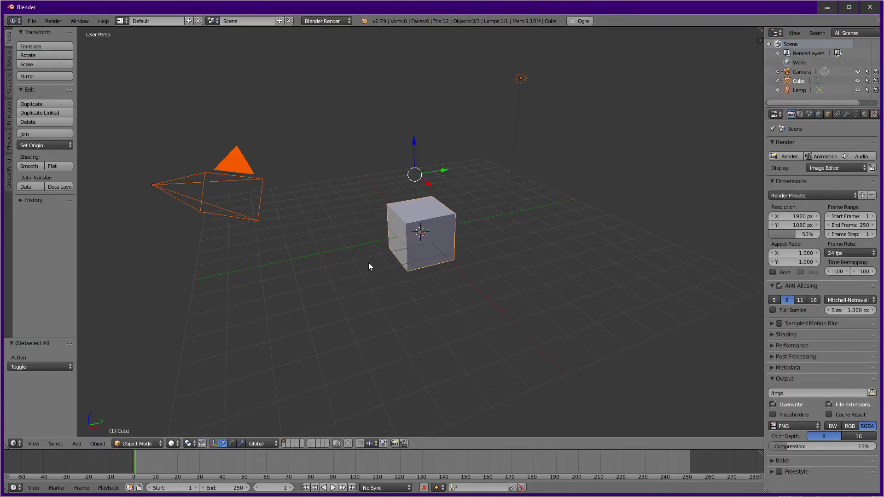
pyautogui.press('x')
pyautogui.click(369, 262)
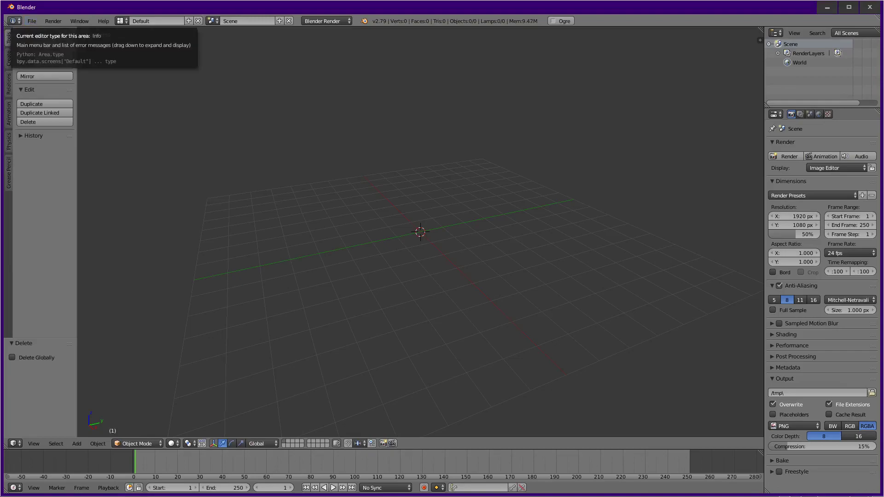
# Step: Switch to the file window showing the Dread Gear folder and move it aside
pyautogui.hotkey('alt', 'Tab')
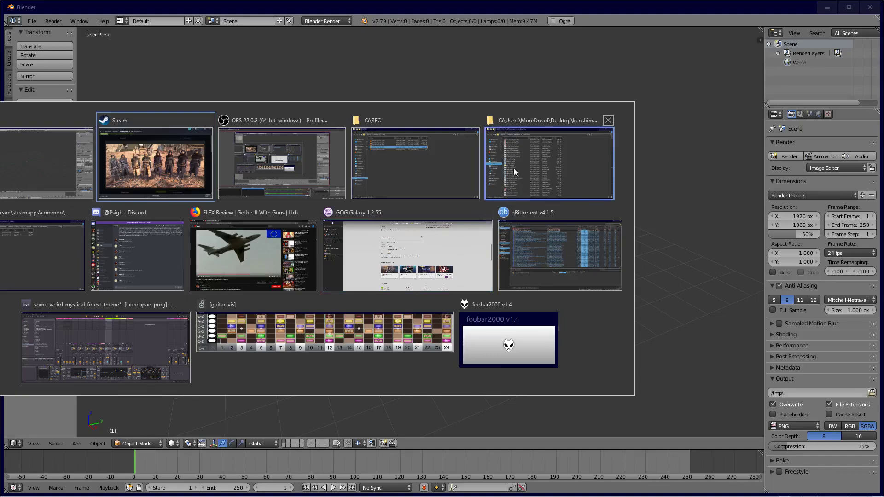
pyautogui.click(526, 156)
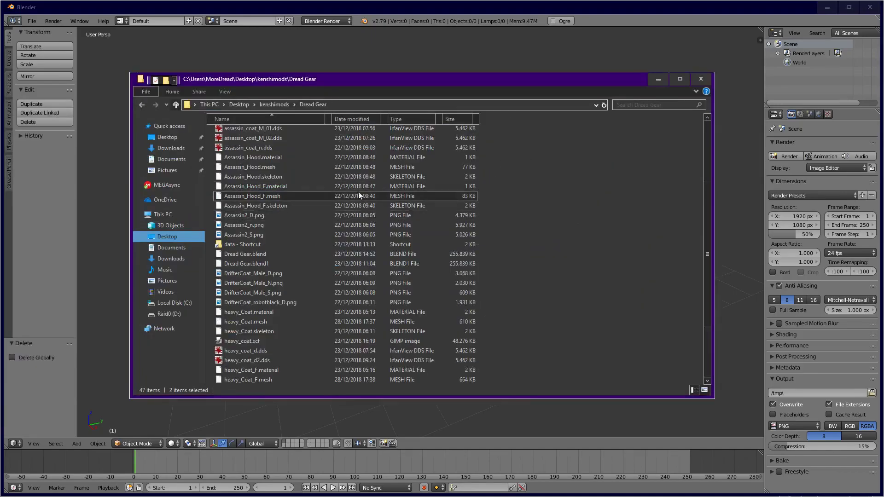
pyautogui.moveTo(296, 83); pyautogui.dragTo(0, 72)
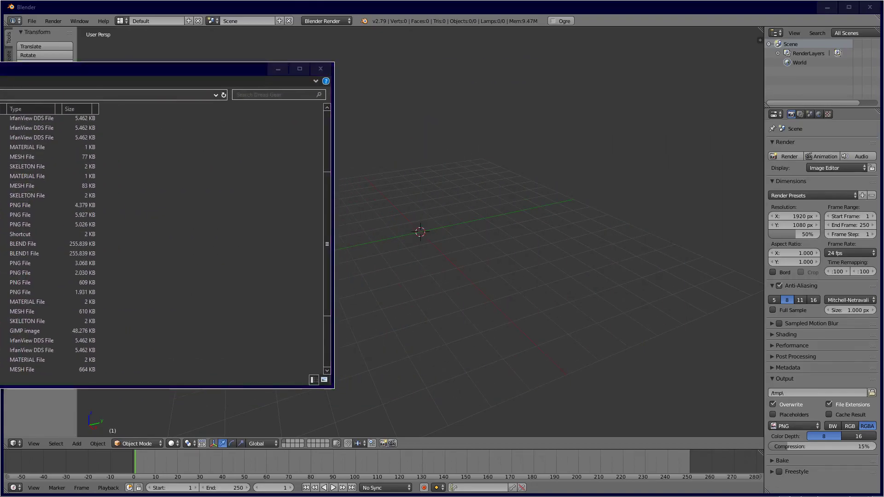
# Step: Locate the female_skeleton and male_skeleton folders in Kenshi's data\character\meshes folder, and select both files inside male_skeleton
pyautogui.hotkey('alt', 'Tab')
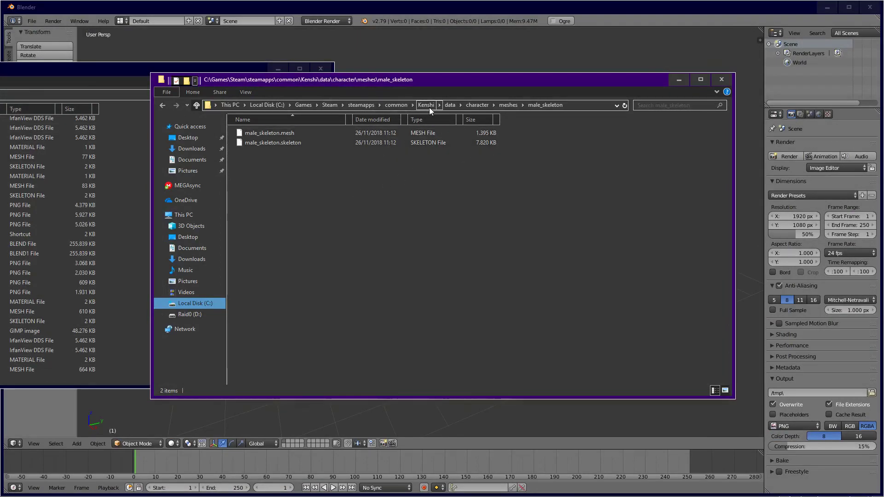
pyautogui.click(507, 105)
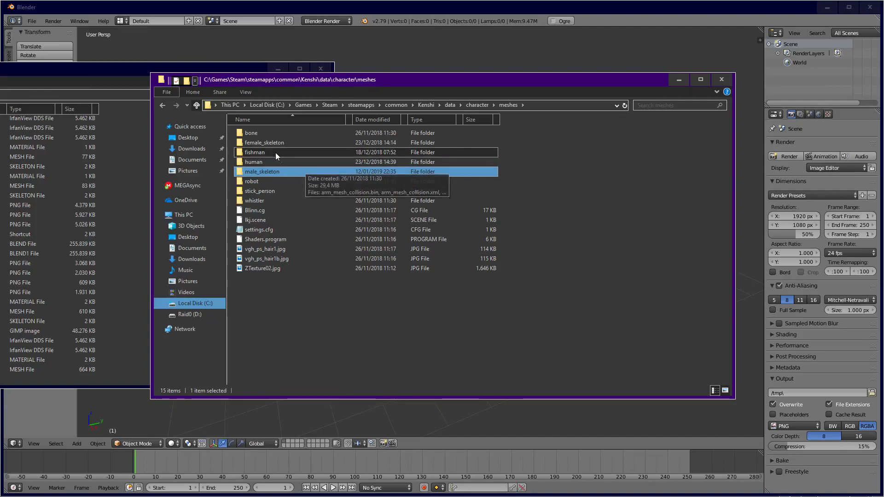
pyautogui.click(256, 143)
pyautogui.keyDown('ctrl'); pyautogui.click(259, 174); pyautogui.keyUp('ctrl')
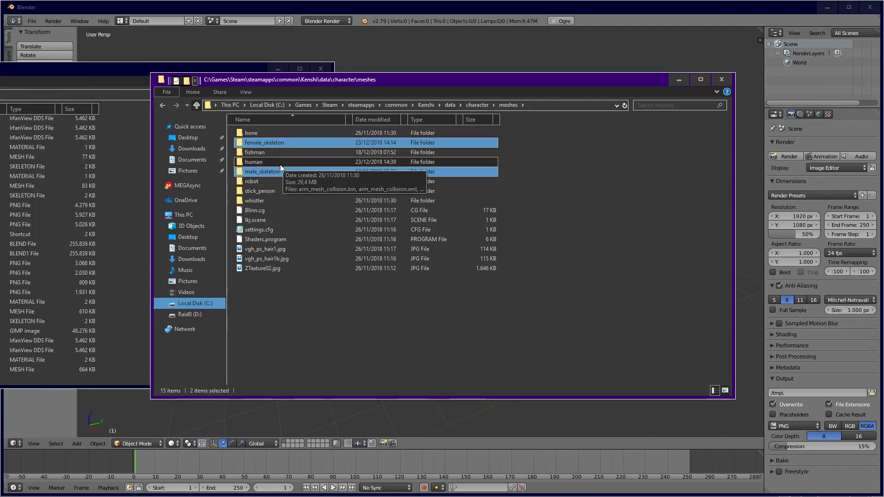
pyautogui.doubleClick(259, 169)
pyautogui.moveTo(266, 175); pyautogui.dragTo(248, 124)
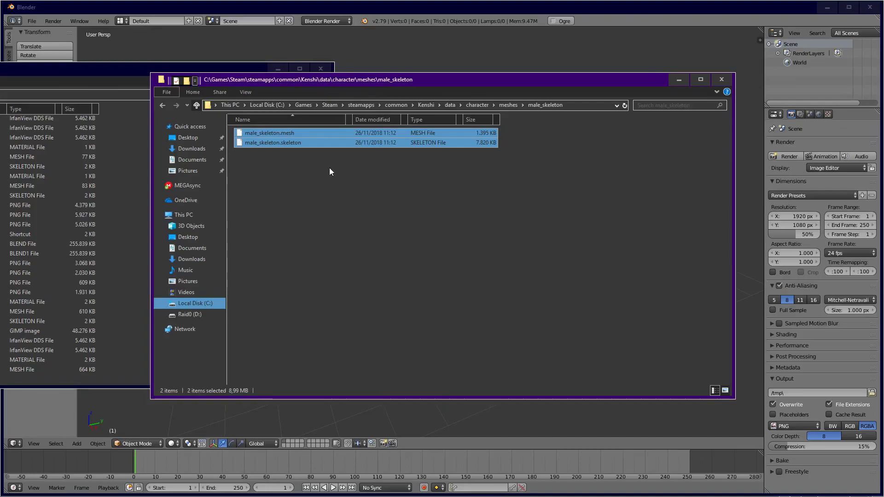
# Step: Return to the Dread Gear folder within kenshimods, review its files and select the org_meshes and org_textures folders
pyautogui.click(356, 69)
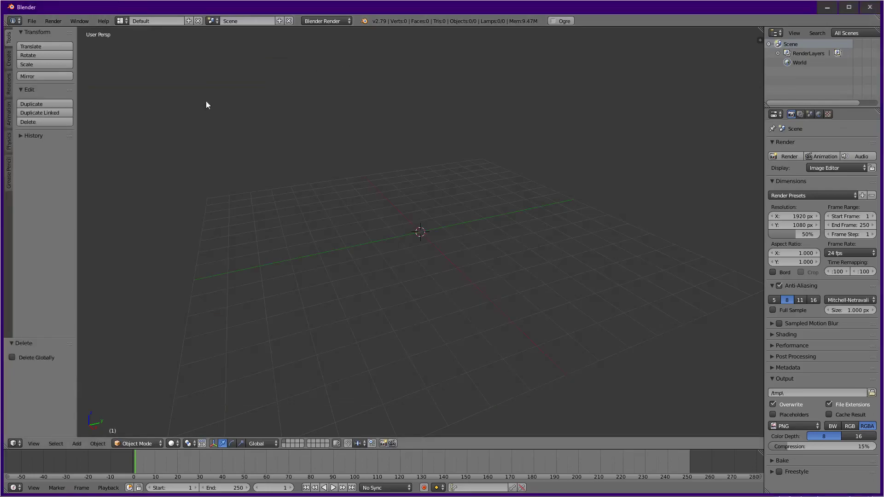
pyautogui.moveTo(0, 80); pyautogui.dragTo(323, 98)
pyautogui.click(279, 123)
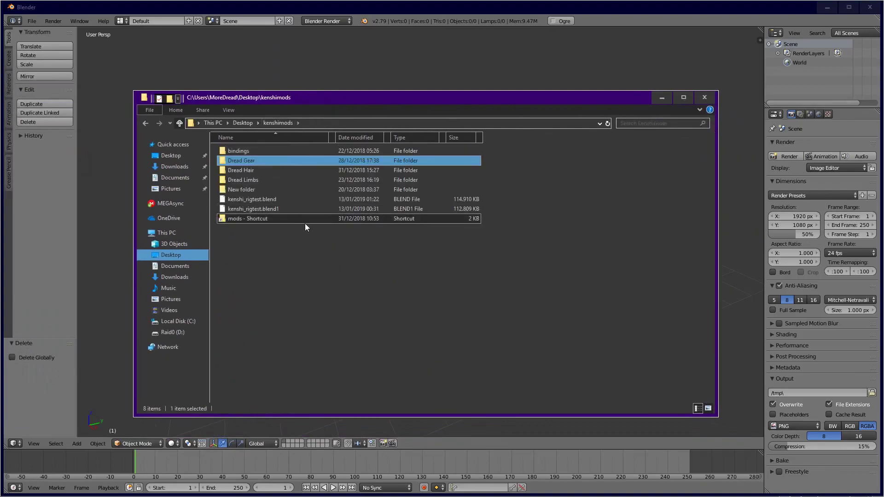
pyautogui.doubleClick(249, 164)
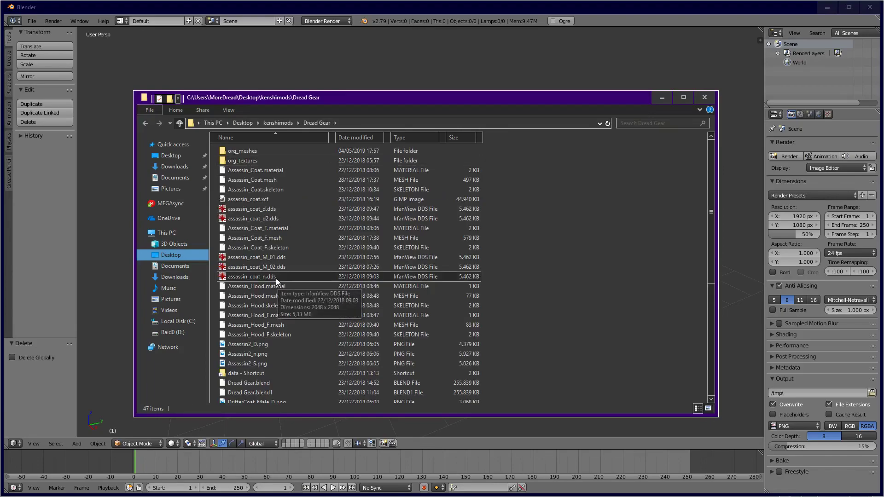
pyautogui.scroll(-5, 280, 232)
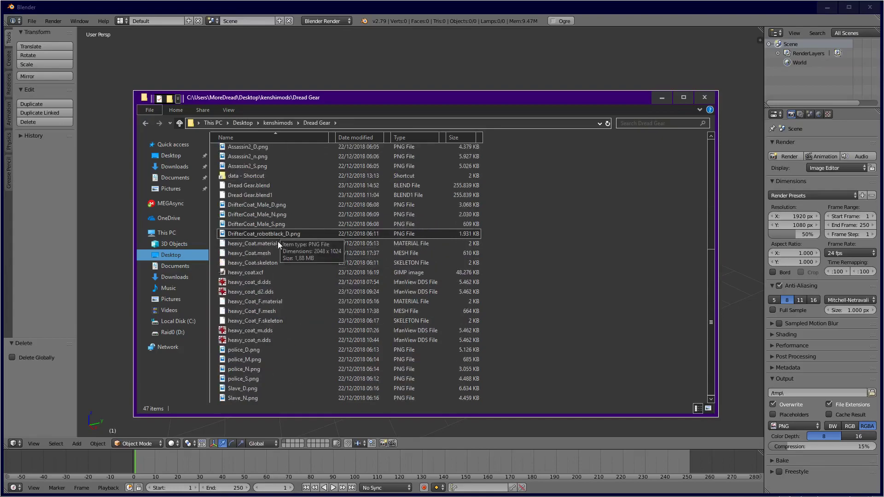
pyautogui.scroll(5, 281, 230)
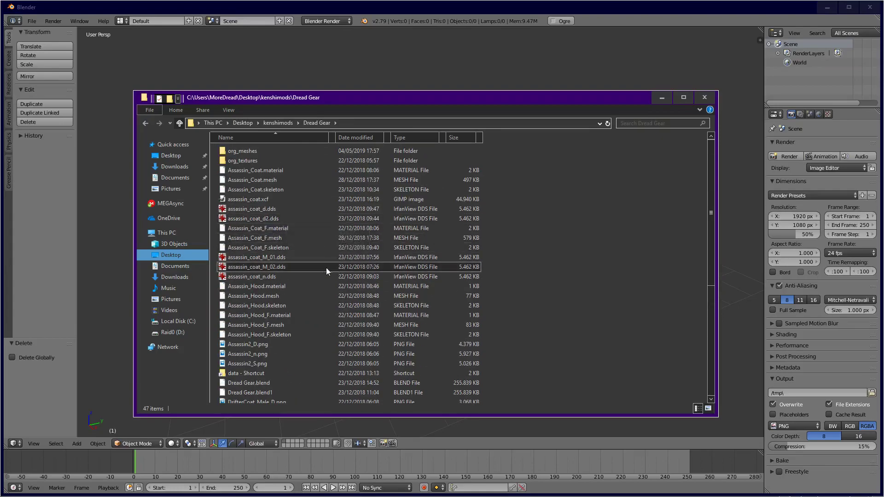
pyautogui.click(250, 151)
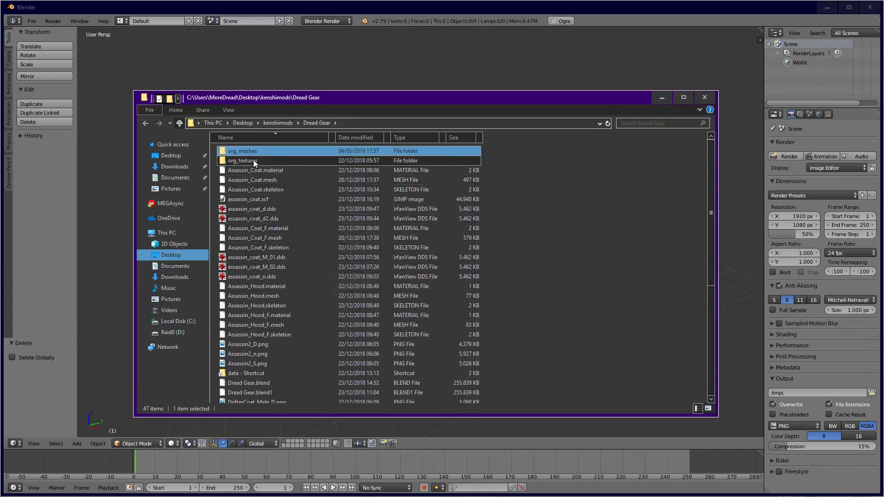
pyautogui.keyDown('shift'); pyautogui.click(253, 160); pyautogui.keyUp('shift')
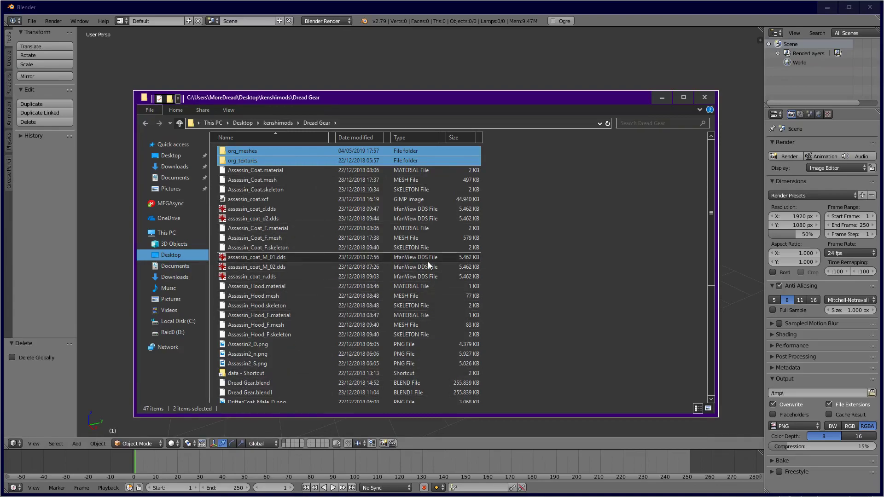
# Step: Switch to Blender, start an OGRE mesh import and browse to kenshimods\Dread Gear\org_meshes
pyautogui.click(557, 248)
pyautogui.click(129, 52)
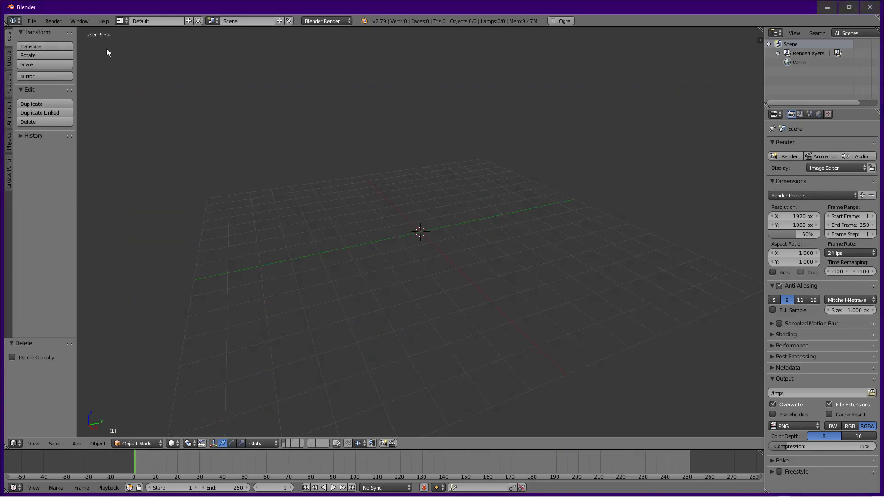
pyautogui.click(30, 21)
pyautogui.moveTo(69, 197)
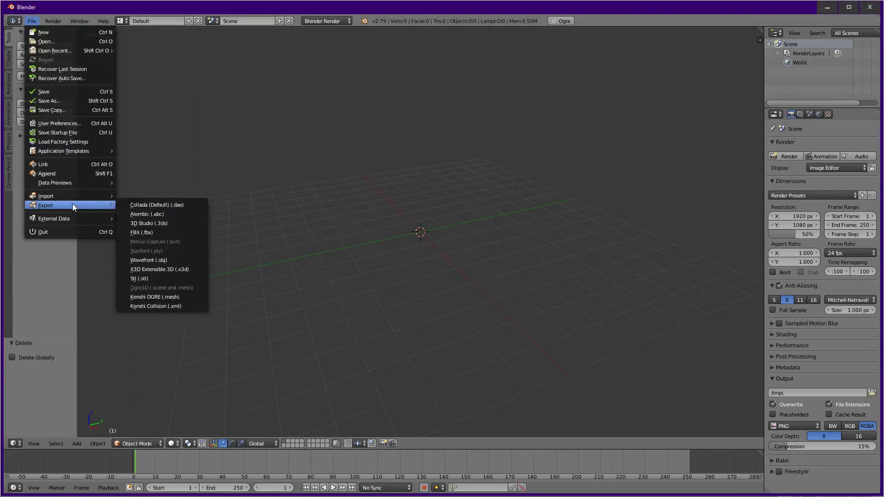
pyautogui.click(152, 289)
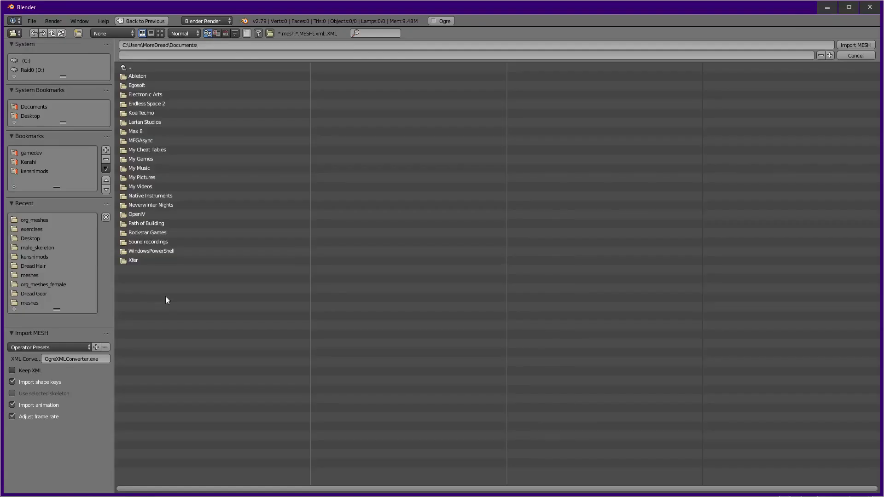
pyautogui.click(41, 118)
pyautogui.click(152, 87)
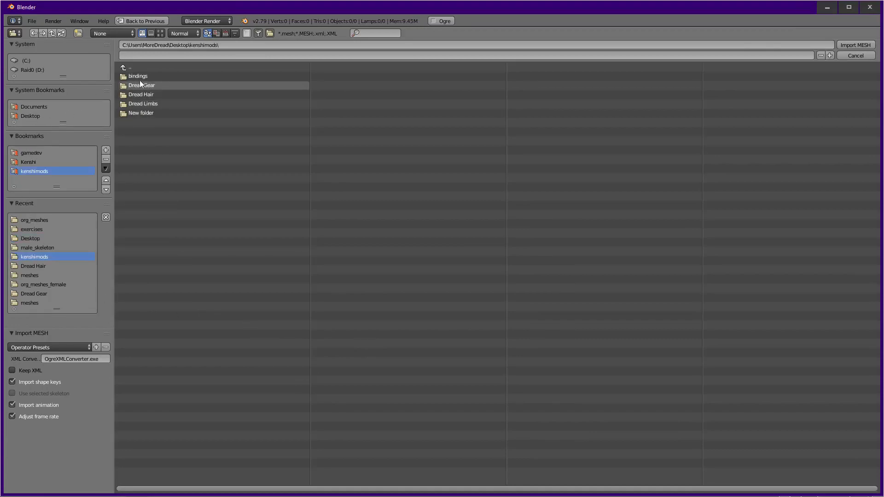
pyautogui.click(143, 85)
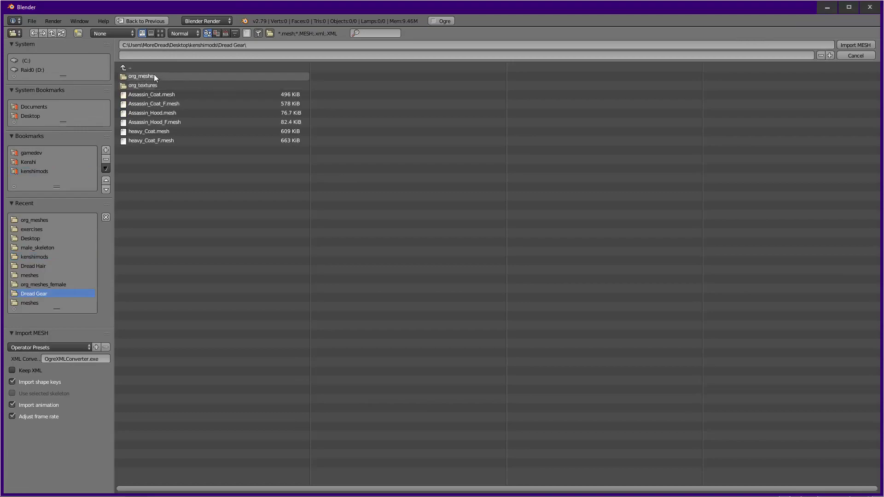
pyautogui.click(157, 76)
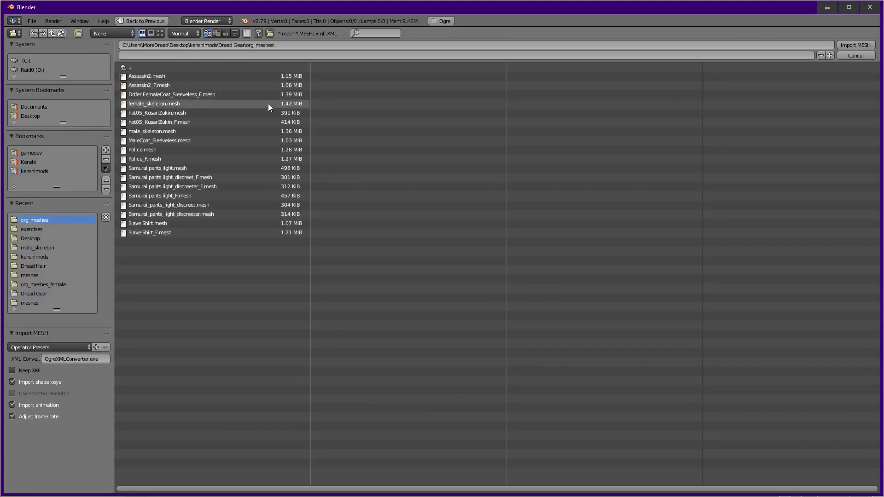
# Step: Import male_skeleton.mesh with animation import enabled and view the whole body with its armature
pyautogui.click(143, 134)
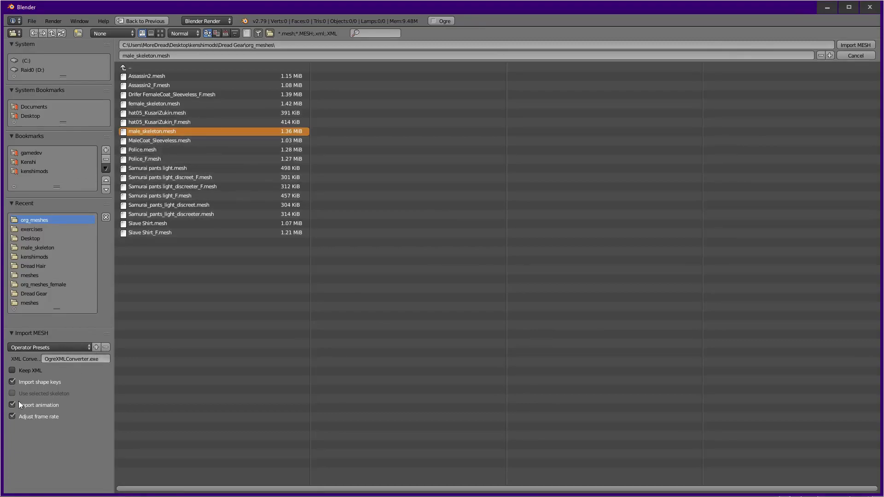
pyautogui.moveTo(18, 396)
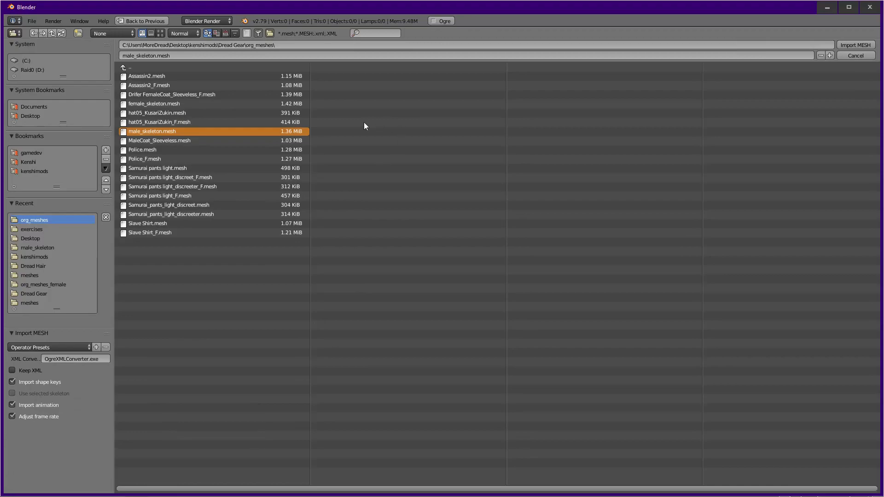
pyautogui.click(851, 46)
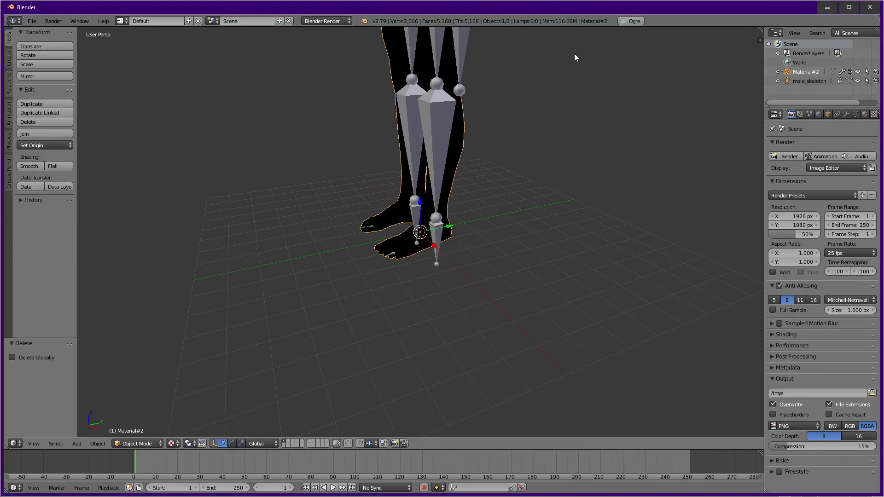
pyautogui.keyDown('shift'); pyautogui.moveTo(366, 107); pyautogui.dragTo(316, 310, button='middle'); pyautogui.keyUp('shift')
pyautogui.moveTo(316, 310); pyautogui.dragTo(413, 286, button='middle')
pyautogui.keyDown('shift'); pyautogui.moveTo(515, 279); pyautogui.dragTo(433, 335, button='middle'); pyautogui.keyUp('shift')
pyautogui.scroll(-6, 432, 340)
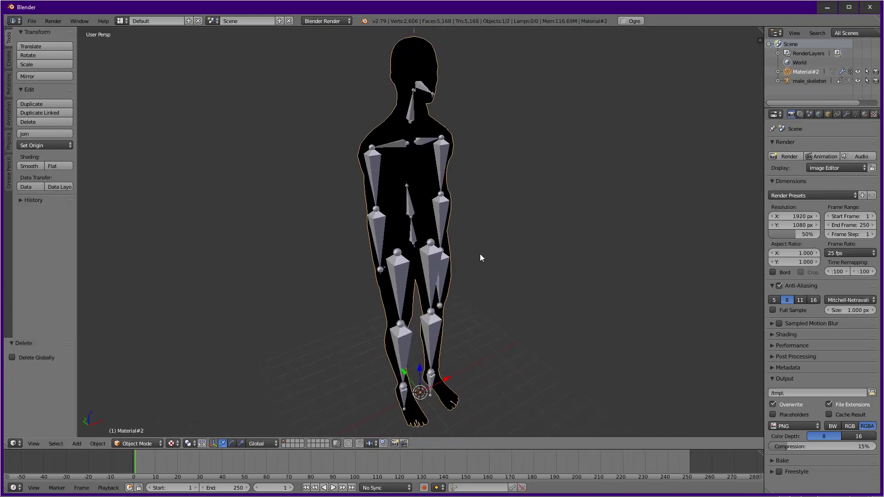
# Step: Move the male body mesh to the second layer, leaving the armature on the first layer
pyautogui.press('a')
pyautogui.rightClick(445, 194)
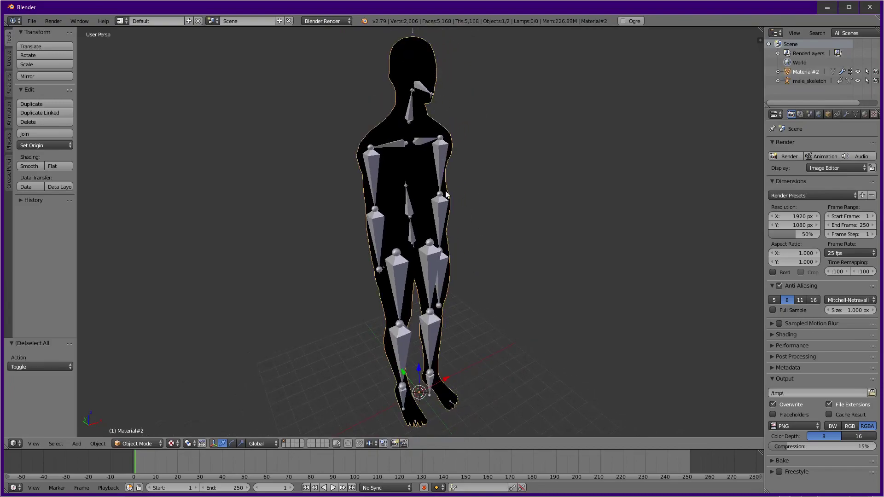
pyautogui.press('m')
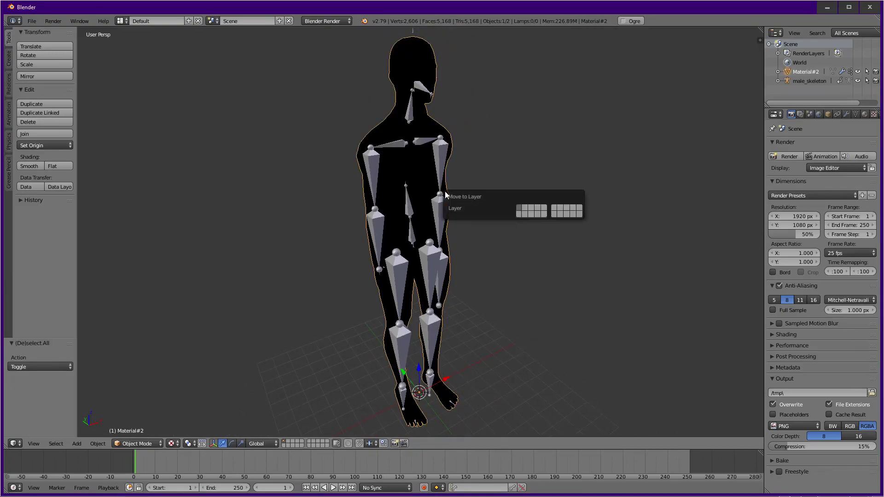
pyautogui.click(525, 210)
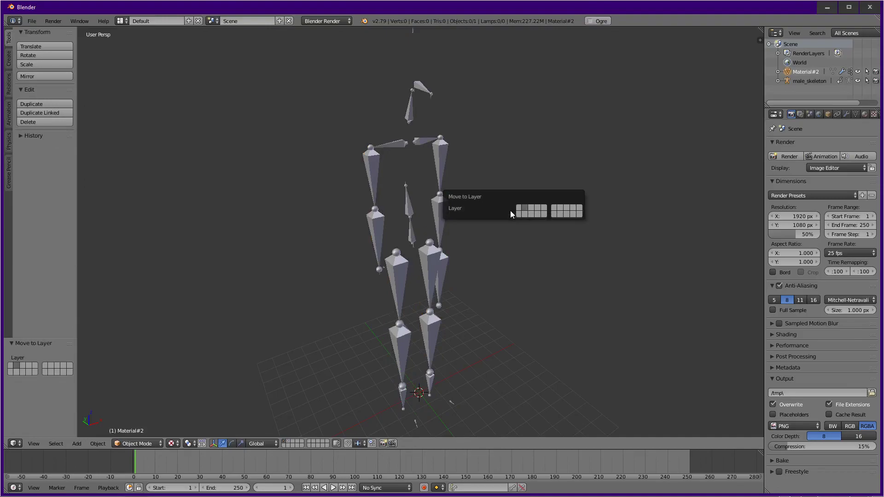
# Step: Set the male_skeleton armature's bone display to Stick, and deselect it
pyautogui.rightClick(441, 170)
pyautogui.moveTo(470, 280)
pyautogui.keyDown('shift'); pyautogui.mouseDown(button='middle')
pyautogui.moveTo(452, 285)
pyautogui.moveTo(462, 288)
pyautogui.mouseUp(button='middle'); pyautogui.keyUp('shift')
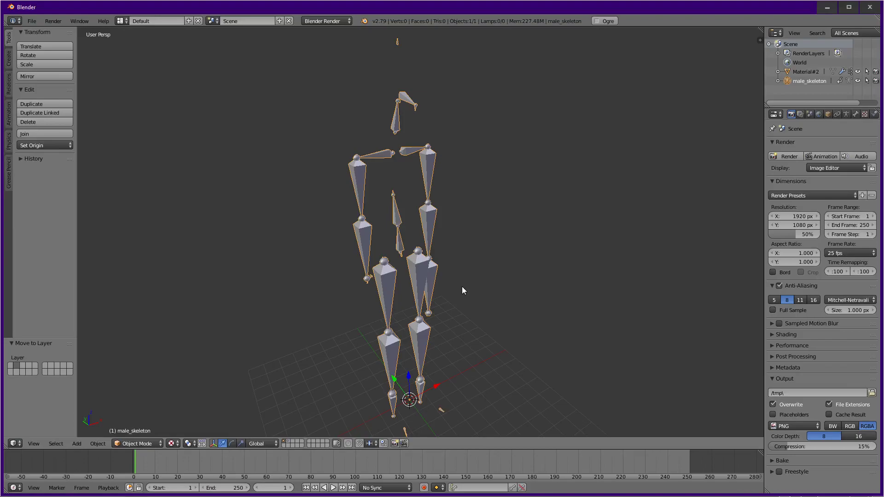
pyautogui.keyDown('shift'); pyautogui.moveTo(415, 309); pyautogui.dragTo(414, 309, button='middle'); pyautogui.keyUp('shift')
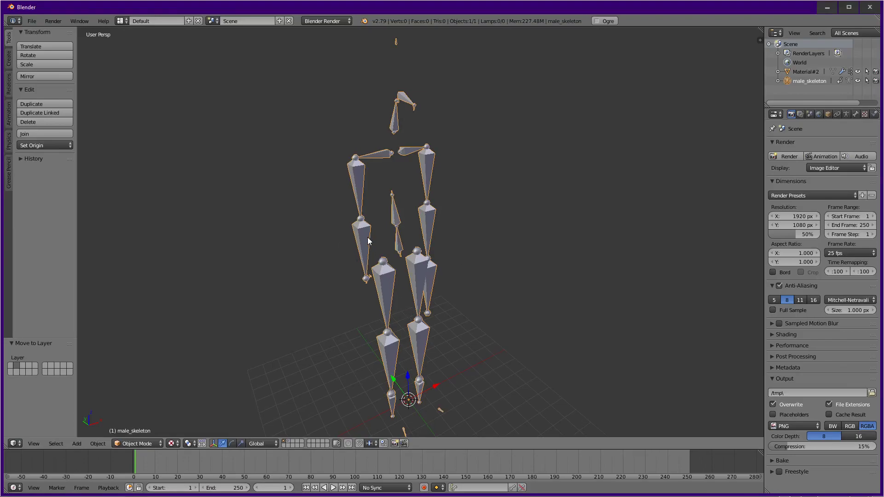
pyautogui.click(847, 115)
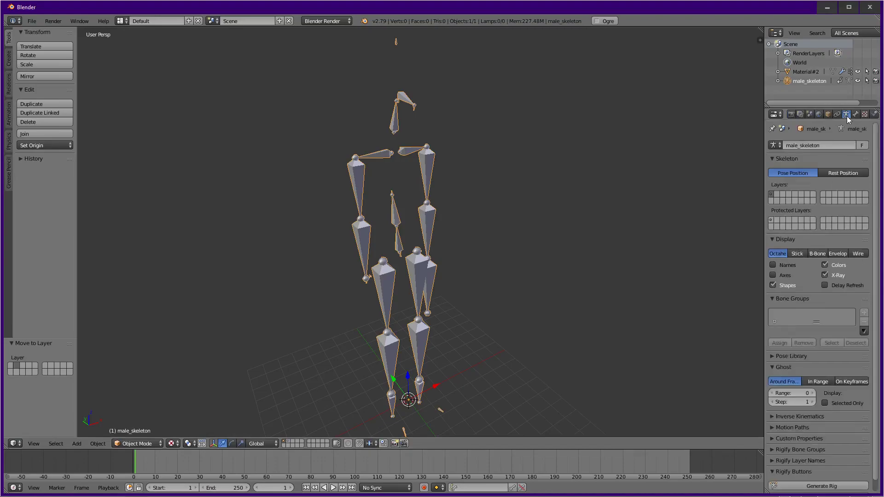
pyautogui.click(820, 257)
pyautogui.click(797, 255)
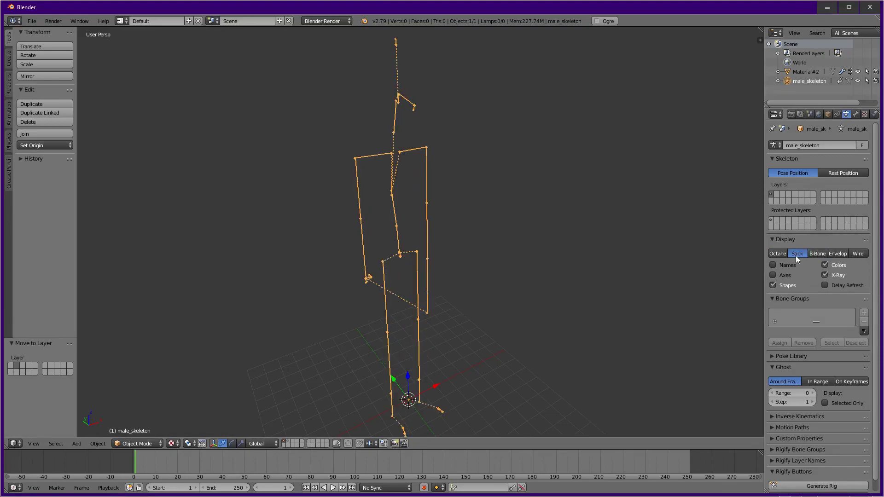
pyautogui.press('a')
pyautogui.moveTo(405, 289)
pyautogui.mouseDown(button='middle')
pyautogui.moveTo(380, 278)
pyautogui.moveTo(414, 267)
pyautogui.moveTo(409, 274)
pyautogui.mouseUp(button='middle')
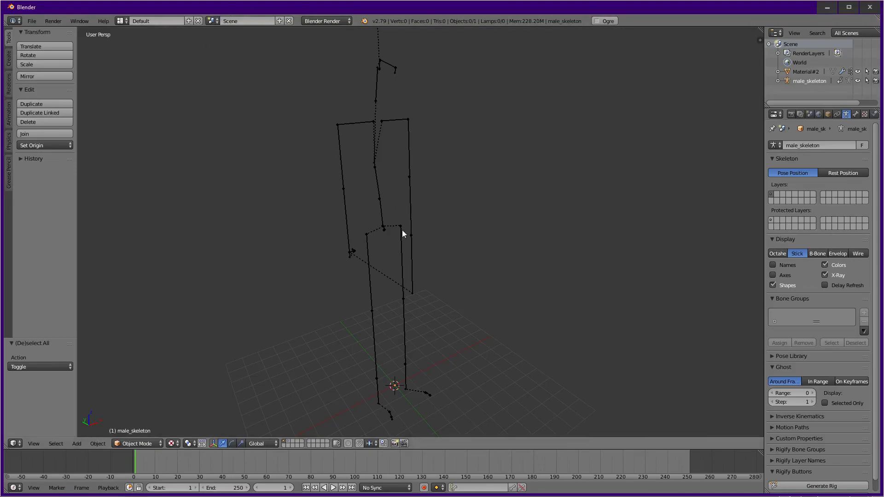
# Step: With the male_skeleton armature selected, import MaleCoat_Sleeveless.mesh as Kenshi OGRE with Use selected skeleton enabled
pyautogui.rightClick(337, 142)
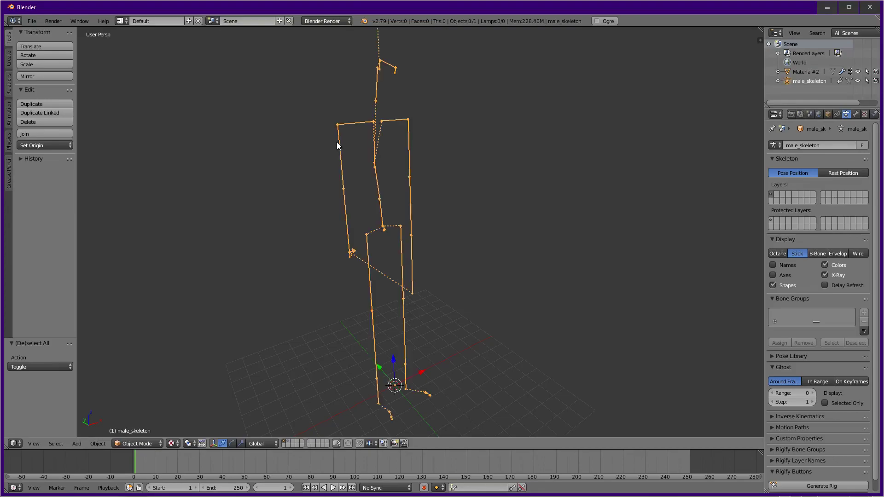
pyautogui.click(34, 20)
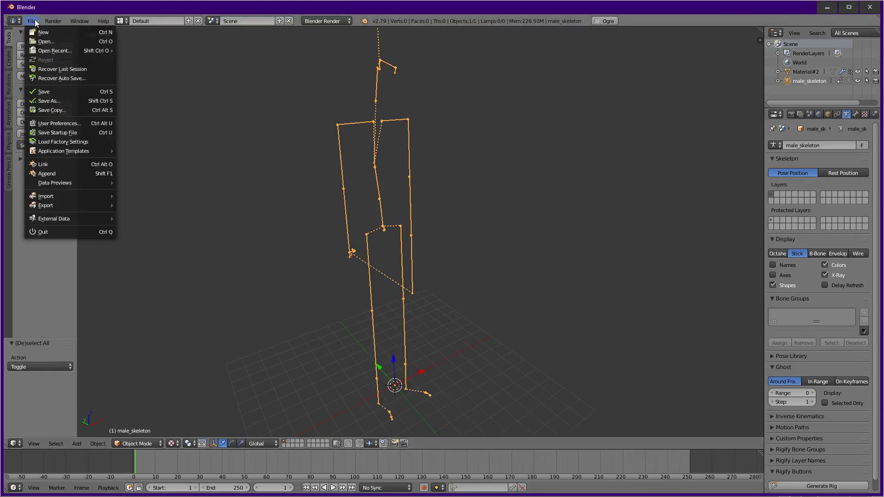
pyautogui.moveTo(64, 205)
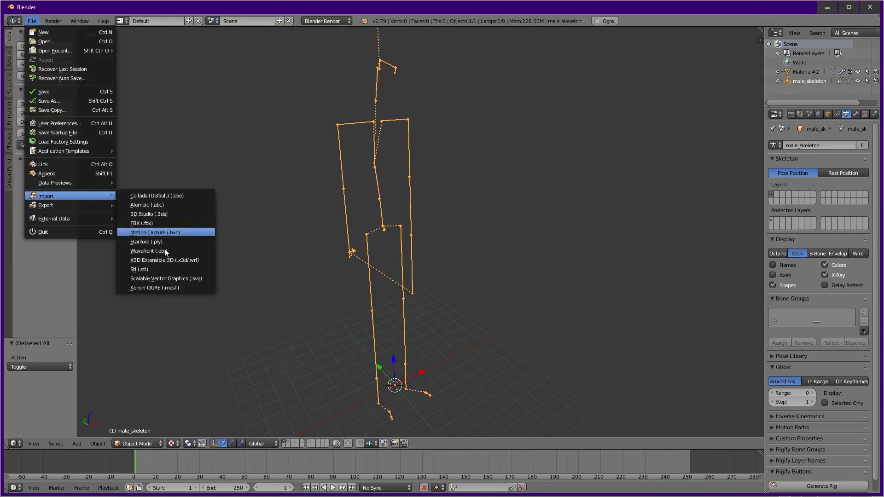
pyautogui.click(145, 283)
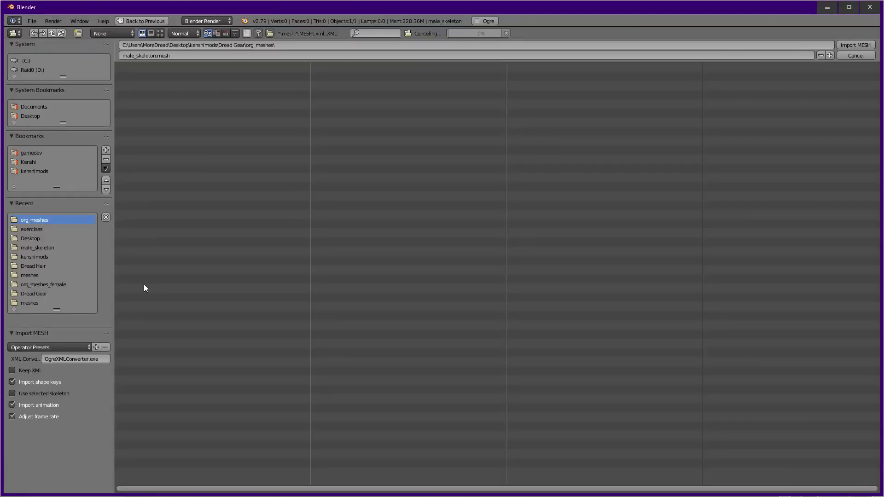
pyautogui.click(20, 396)
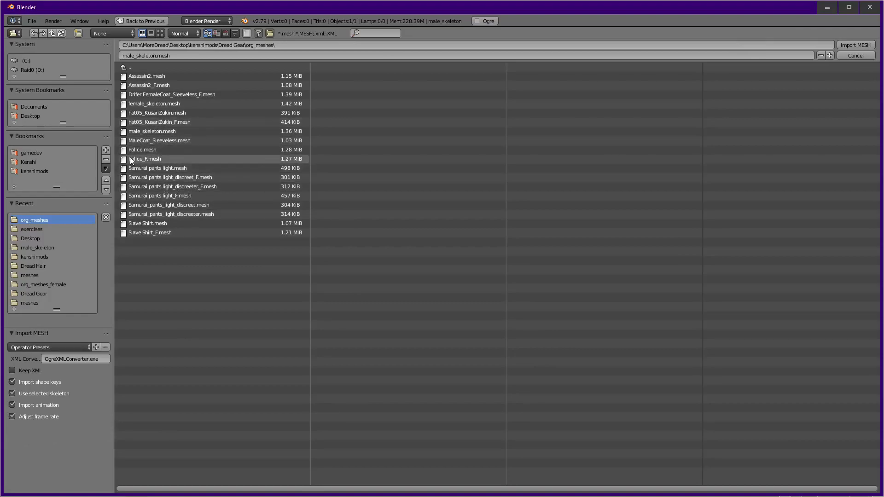
pyautogui.click(167, 142)
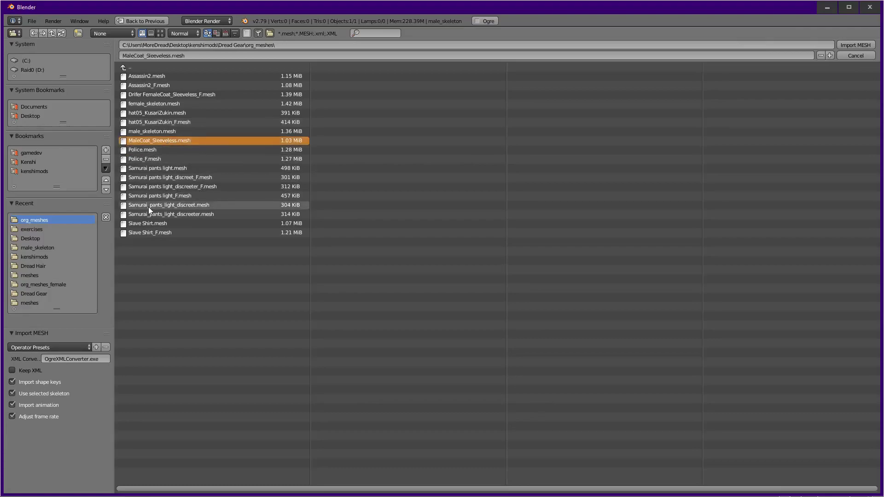
pyautogui.click(845, 44)
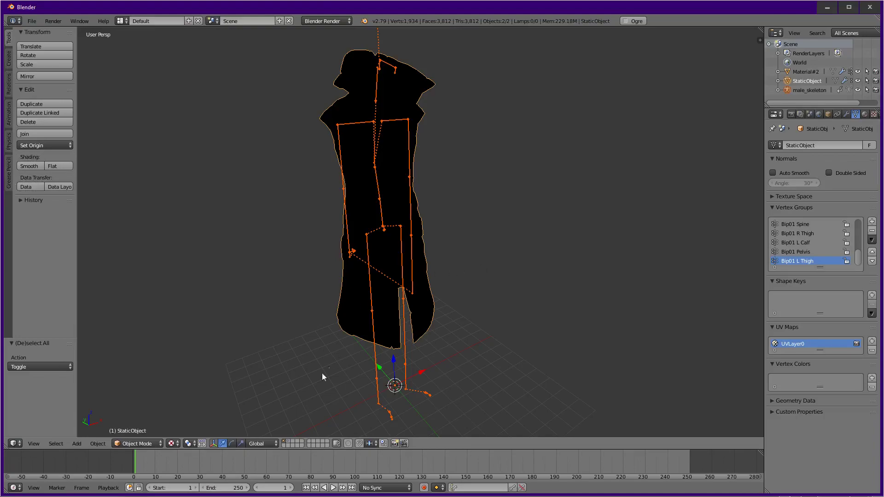
# Step: Add a Hemi lamp and move it away from the coat by about X 15.3, Y -4.5, Z 12.6
pyautogui.hotkey('shift', 'a')
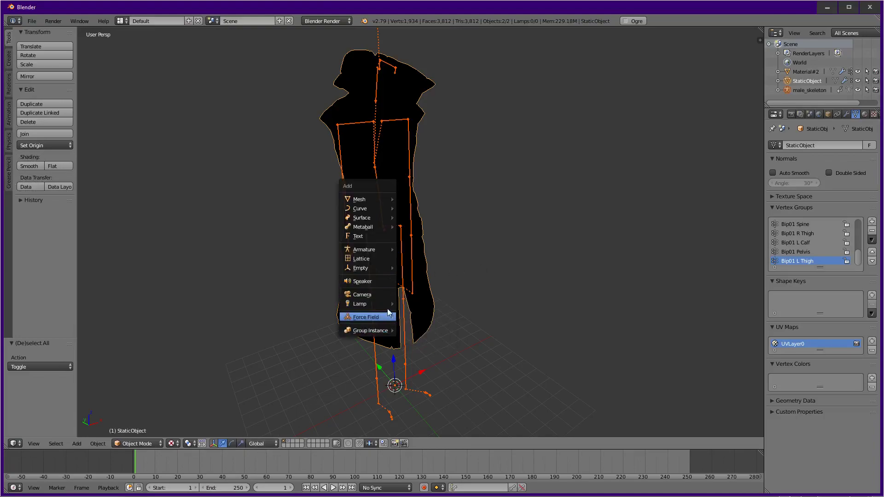
pyautogui.moveTo(388, 306)
pyautogui.click(433, 334)
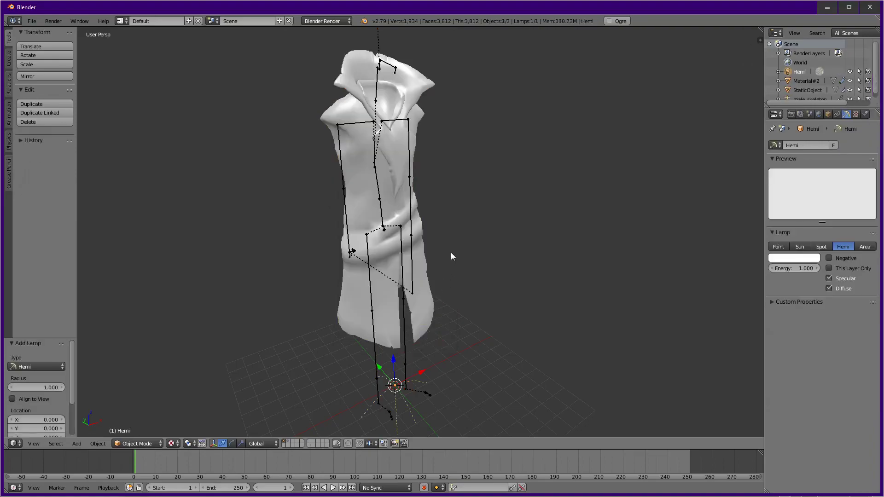
pyautogui.rightClick(399, 389)
pyautogui.press('g')
pyautogui.click(648, 160)
pyautogui.moveTo(469, 244); pyautogui.dragTo(427, 235, button='middle')
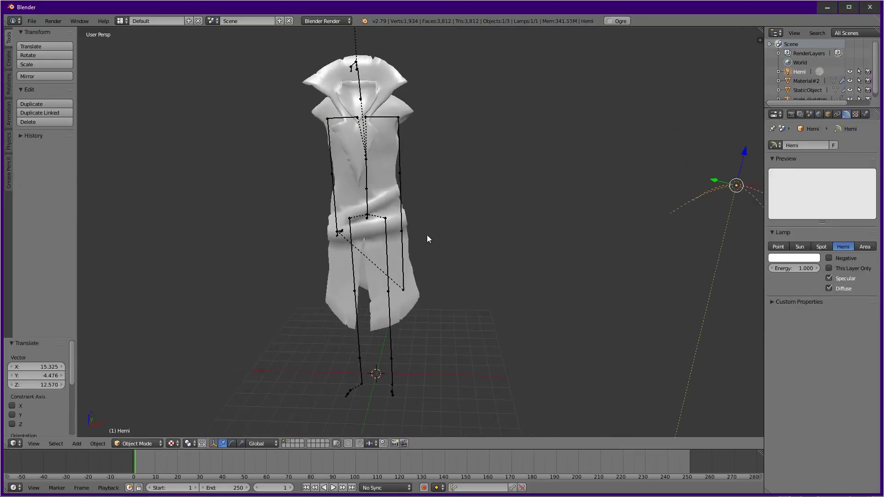
# Step: Put the armature in Pose Mode and freely rotate the Bip01 Spine1 bone to test the coat's deformation
pyautogui.scroll(3, 428, 236)
pyautogui.rightClick(319, 196)
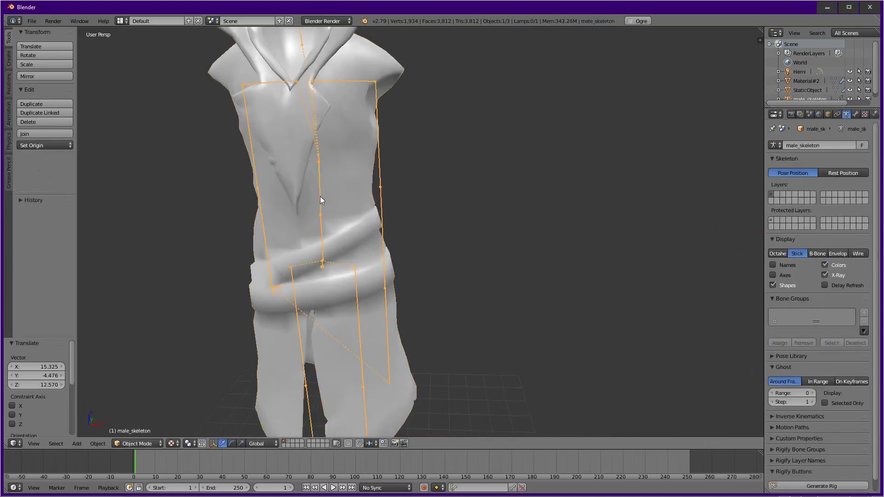
pyautogui.hotkey('ctrl', 'Tab')
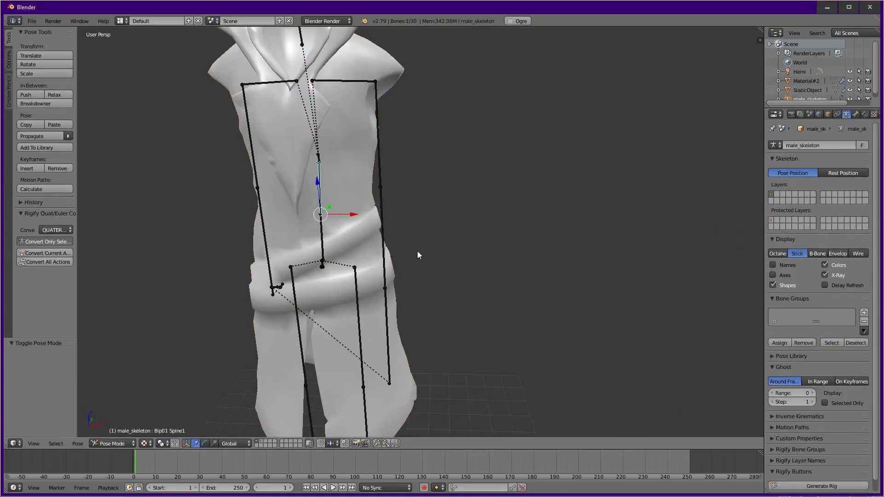
pyautogui.press('r')
pyautogui.press('r')
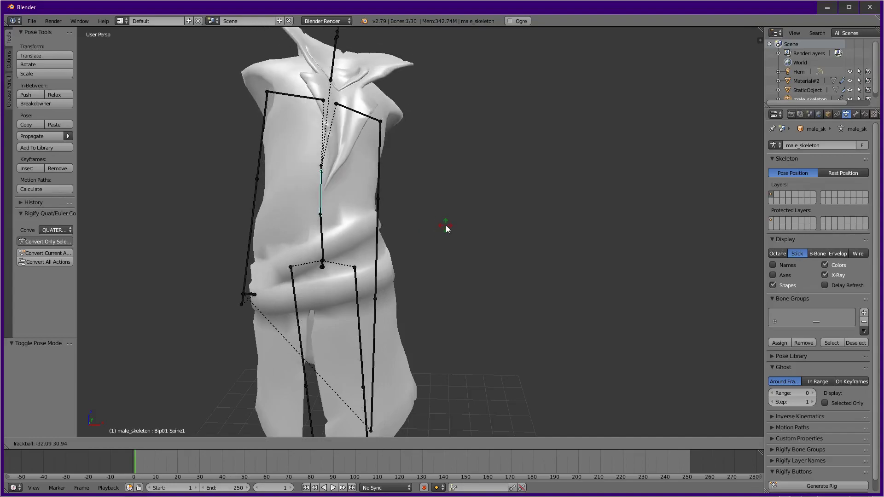
pyautogui.click(446, 225)
# Step: Select the coat and show the second layer together with the first so body and coat can be compared
pyautogui.rightClick(298, 167)
pyautogui.moveTo(364, 202)
pyautogui.mouseDown(button='middle')
pyautogui.moveTo(410, 202)
pyautogui.moveTo(401, 259)
pyautogui.moveTo(250, 385)
pyautogui.mouseUp(button='middle')
pyautogui.hotkey('ctrl', 'Tab')
pyautogui.hotkey('ctrl', 'Tab')
pyautogui.keyDown('shift'); pyautogui.click(291, 442); pyautogui.keyUp('shift')
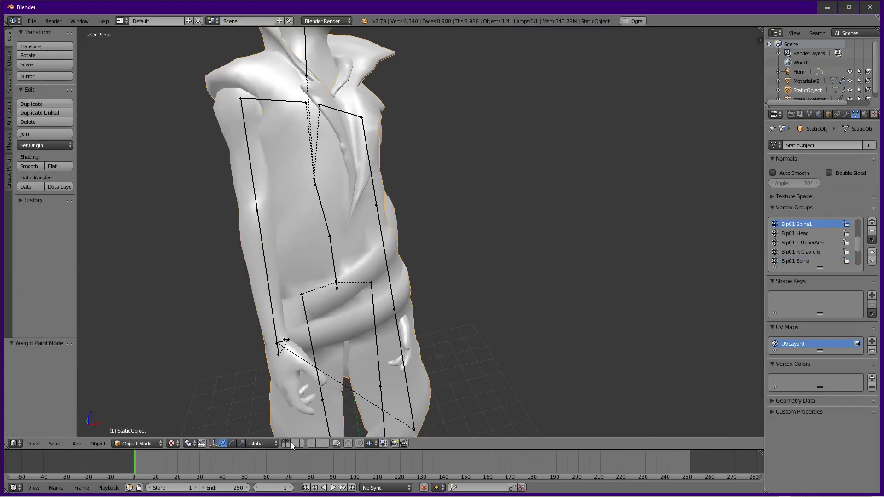
pyautogui.moveTo(350, 286); pyautogui.dragTo(376, 299, button='middle')
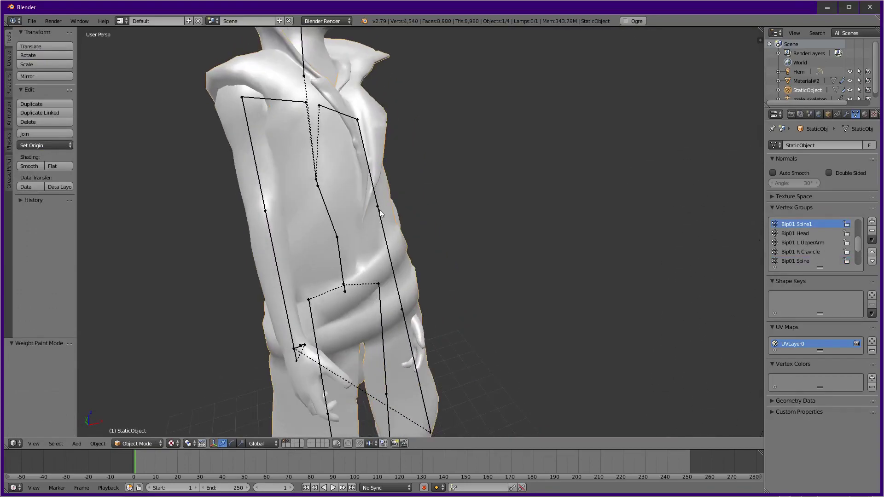
# Step: Rotate the Bip01 L UpperArm bone outward from the torso to test the body and coat in a pose
pyautogui.rightClick(375, 180)
pyautogui.press('r')
pyautogui.press('r')
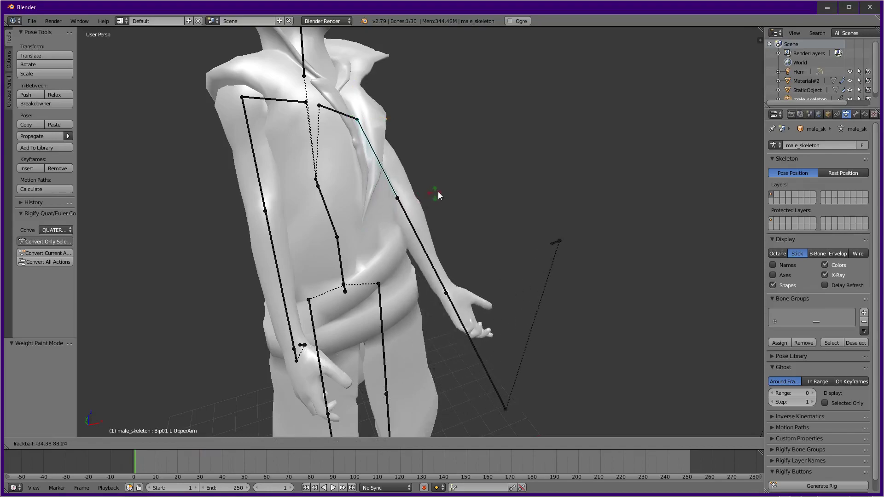
pyautogui.click(460, 162)
pyautogui.press('r')
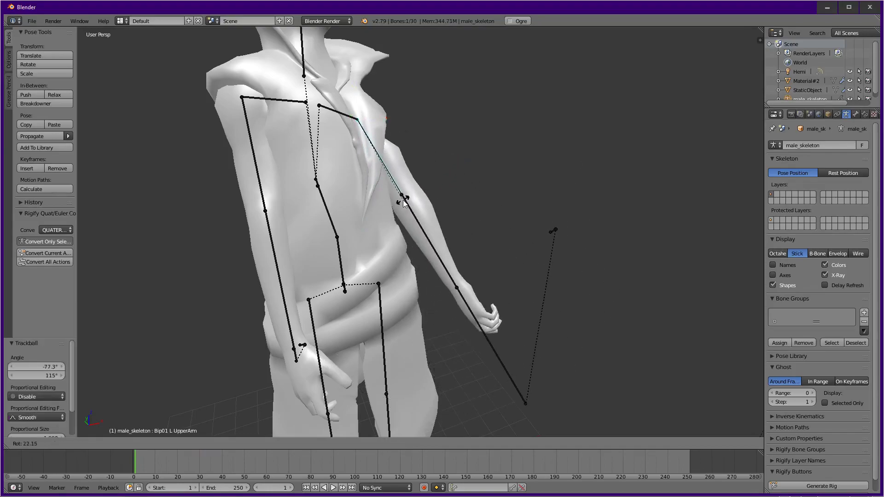
pyautogui.click(399, 203)
pyautogui.press('r')
pyautogui.press('r')
pyautogui.click(417, 201)
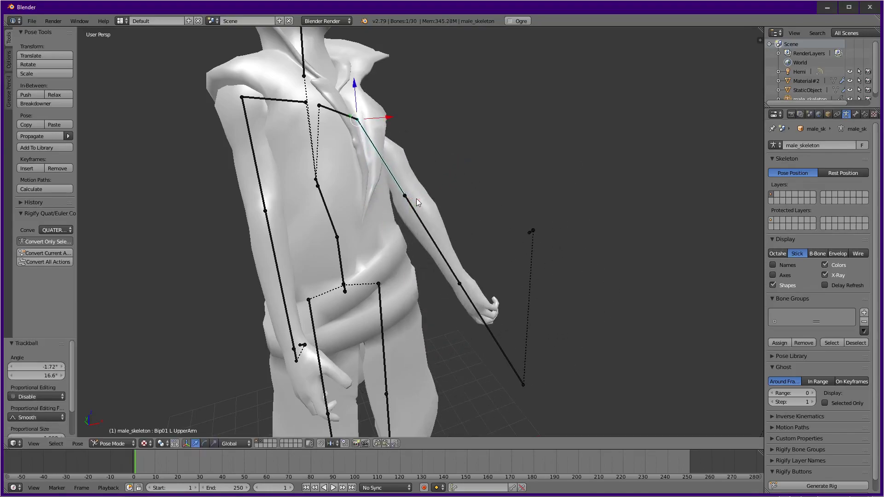
# Step: Clear the rotation of all bones and return the armature to Object Mode
pyautogui.scroll(-5, 343, 306)
pyautogui.press('a')
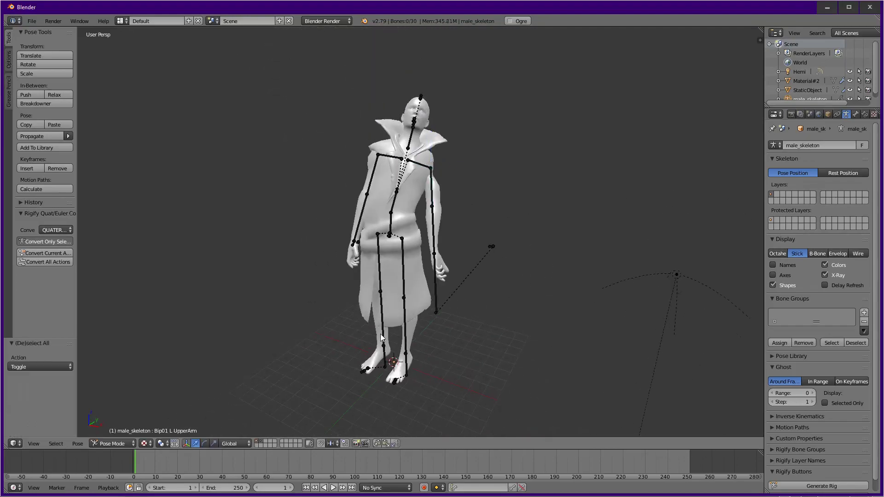
pyautogui.hotkey('alt', 'r')
pyautogui.press('a')
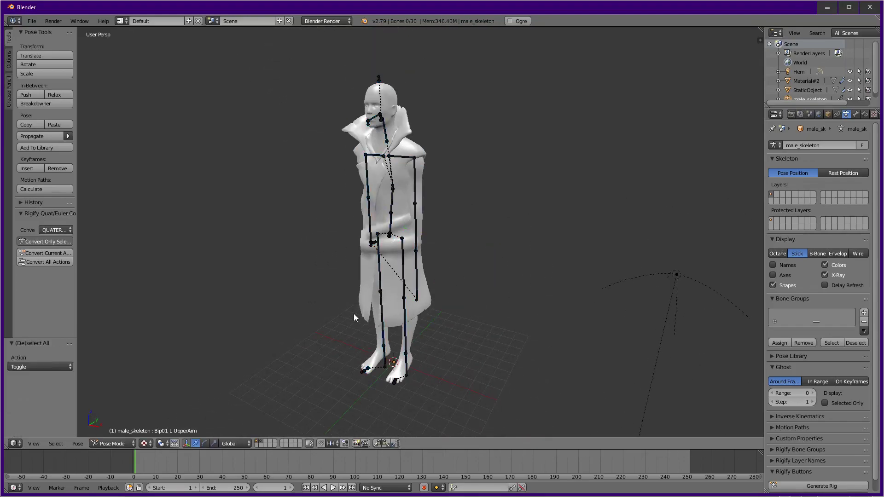
pyautogui.hotkey('ctrl', 'Tab')
pyautogui.moveTo(387, 295); pyautogui.dragTo(371, 307, button='middle')
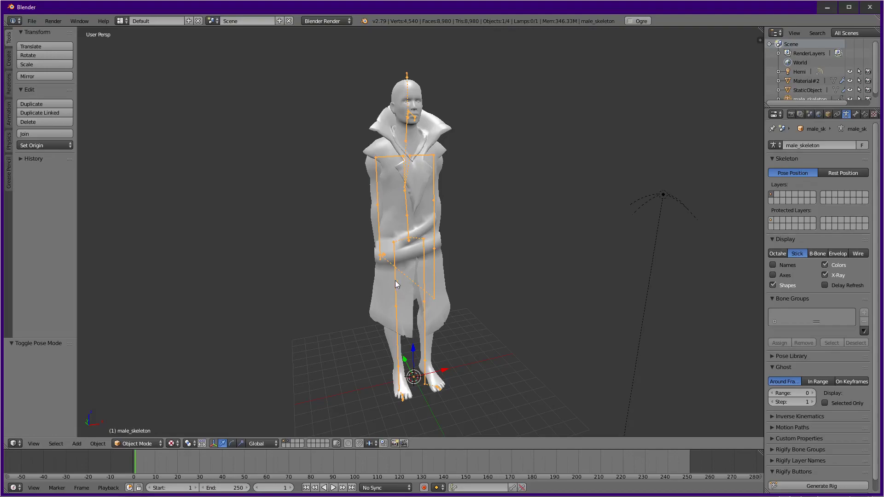
pyautogui.moveTo(441, 259); pyautogui.dragTo(455, 274, button='middle')
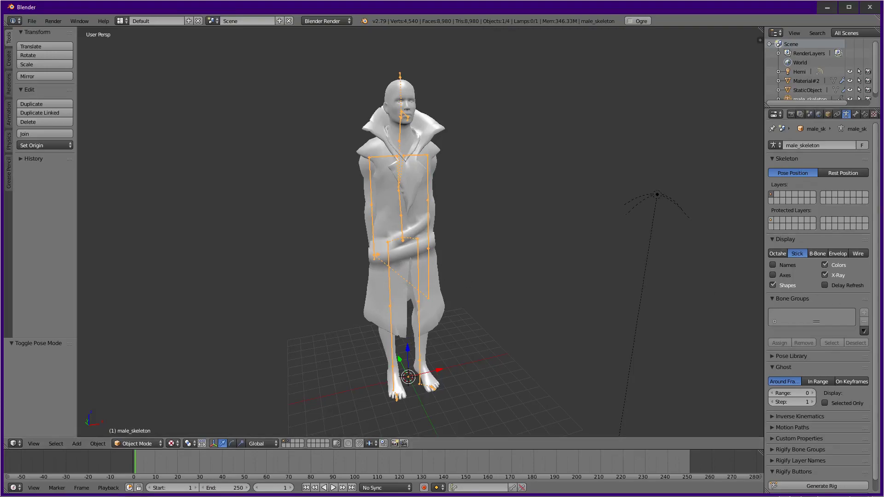